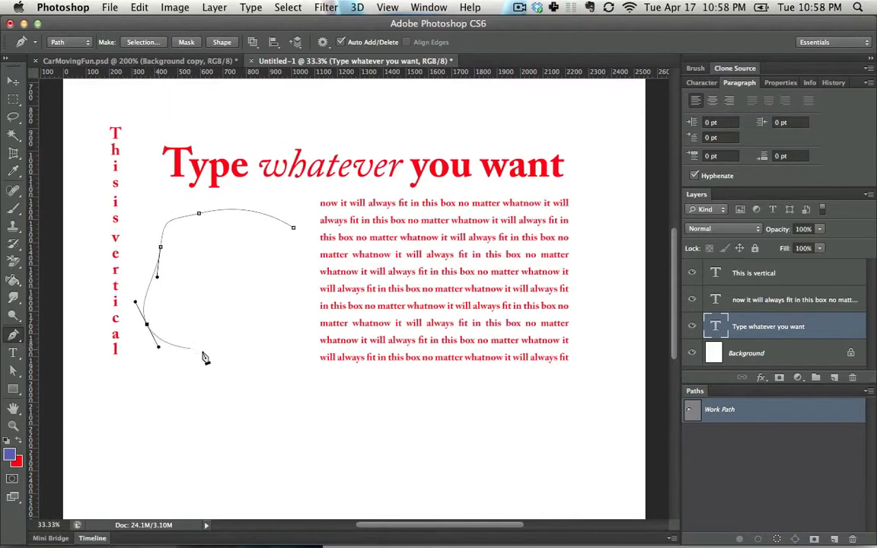
Finish the curved Pen path beside the paragraph, narrowing it into a flared neck at the base and closing it at the starting anchor
drag(238, 360, 281, 370)
drag(265, 411, 254, 419)
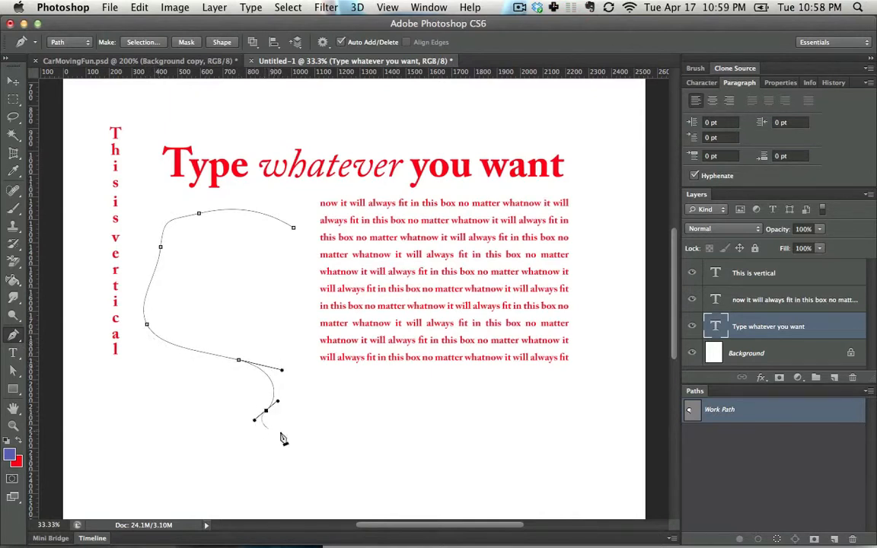
click(326, 415)
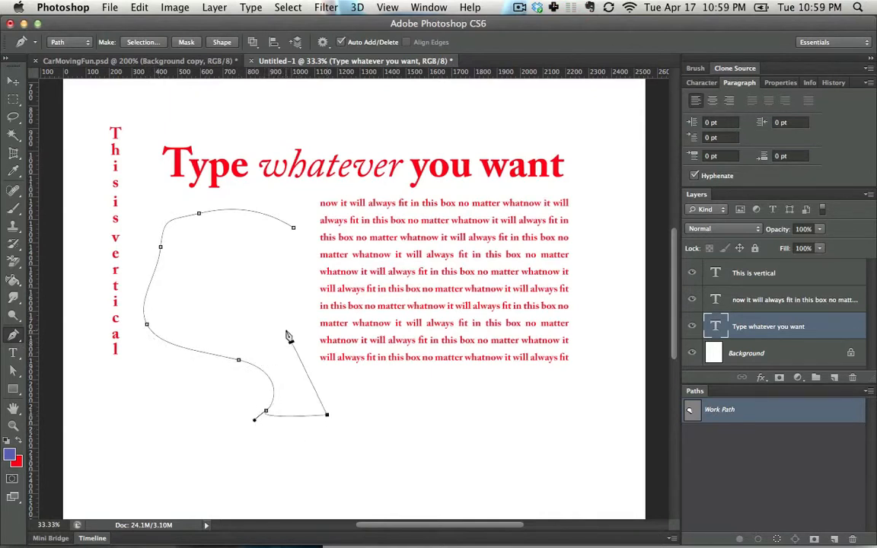
drag(286, 331, 300, 299)
drag(294, 228, 323, 247)
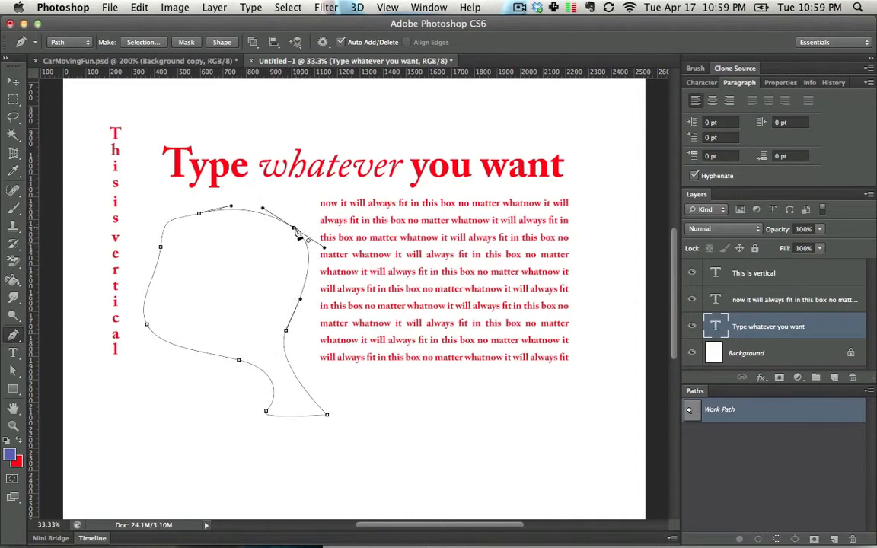
drag(199, 213, 261, 203)
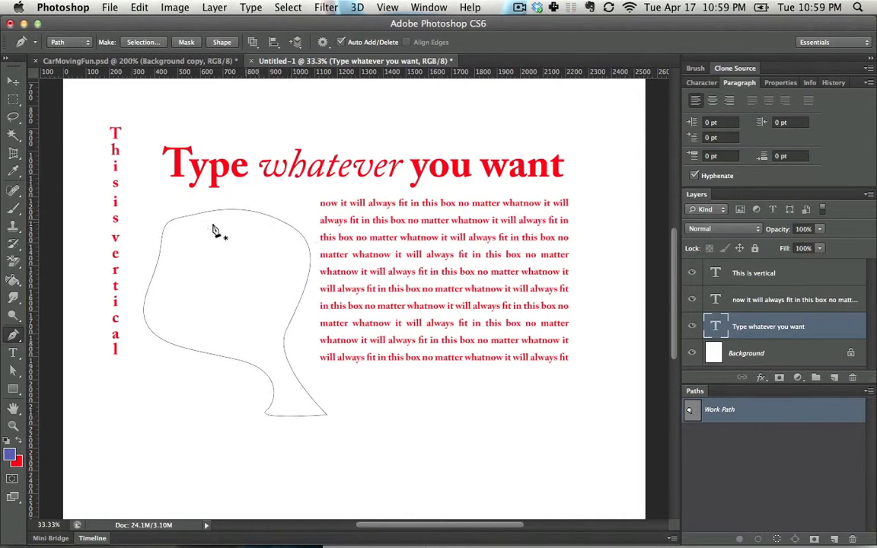
Reshape the closed path's upper curve by moving the upper-left anchor outward and adjusting the direction handles of the top and upper-right anchors
ctrl+click(268, 220)
drag(198, 214, 154, 265)
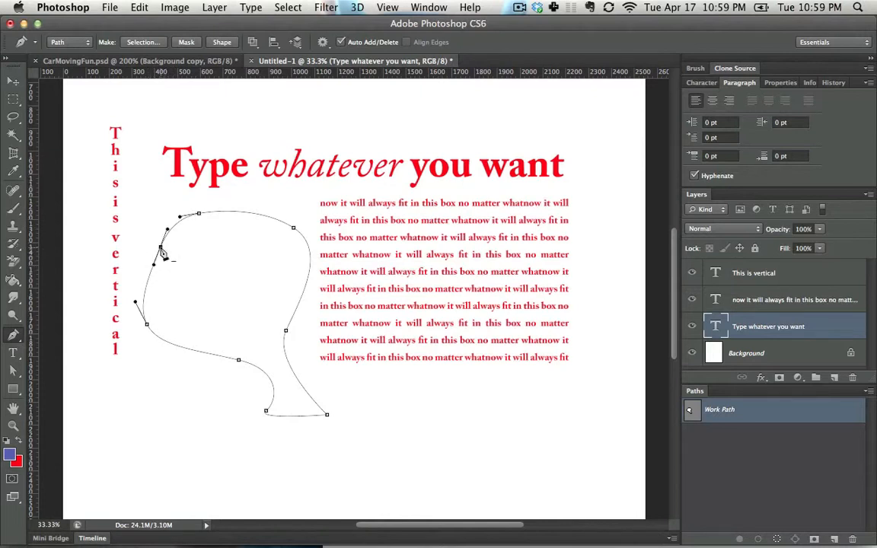
mouse_move(161, 249)
mouse_down()
mouse_move(144, 197)
mouse_move(156, 261)
mouse_up()
drag(238, 269, 264, 204)
key(alt+super+z)
key(alt+super+z)
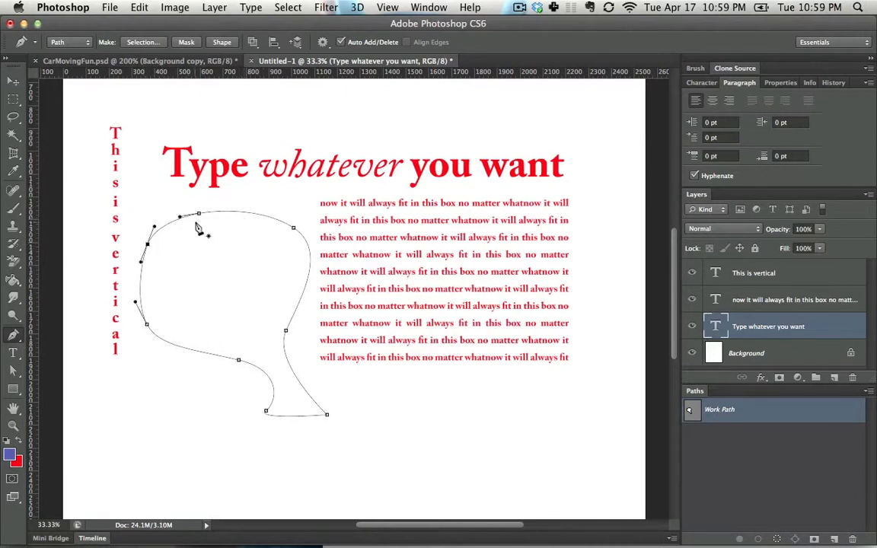
drag(196, 217, 245, 207)
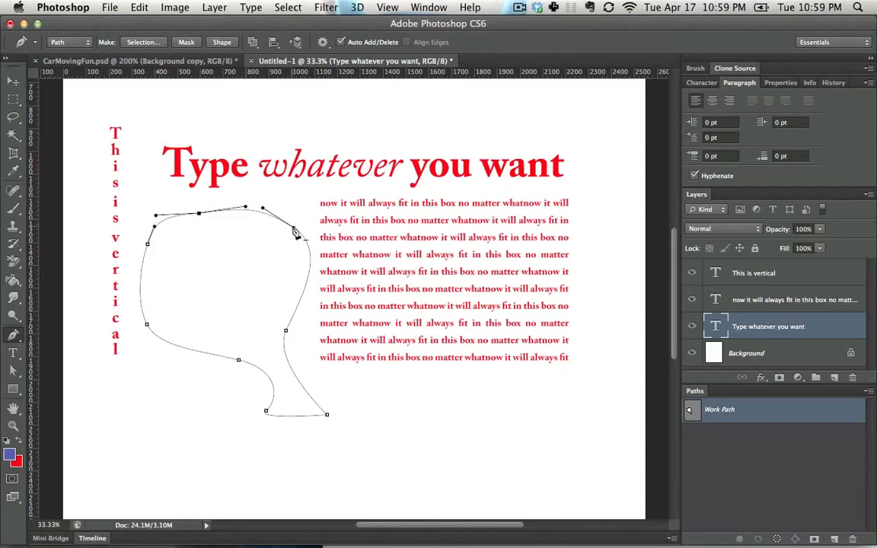
drag(295, 233, 246, 208)
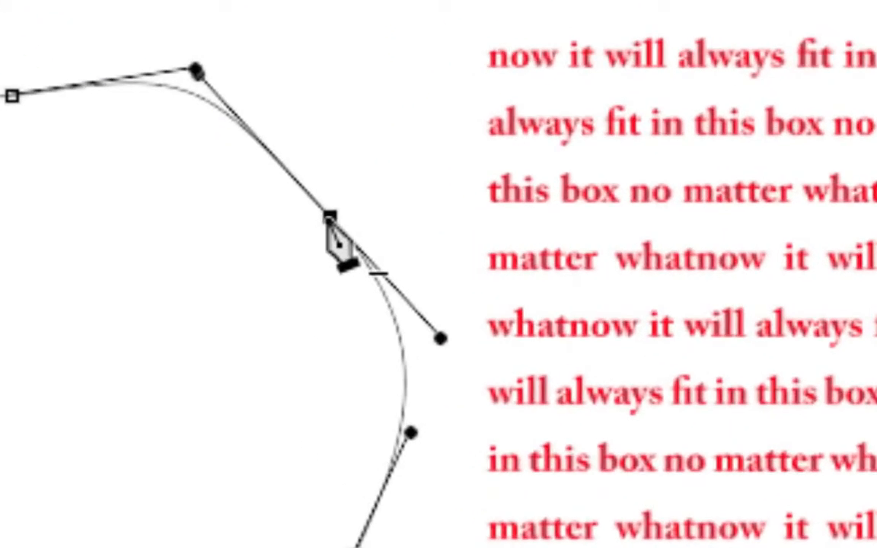
Add an anchor point on the path's upper-right segment, and delete both it and the existing top anchor
click(241, 125)
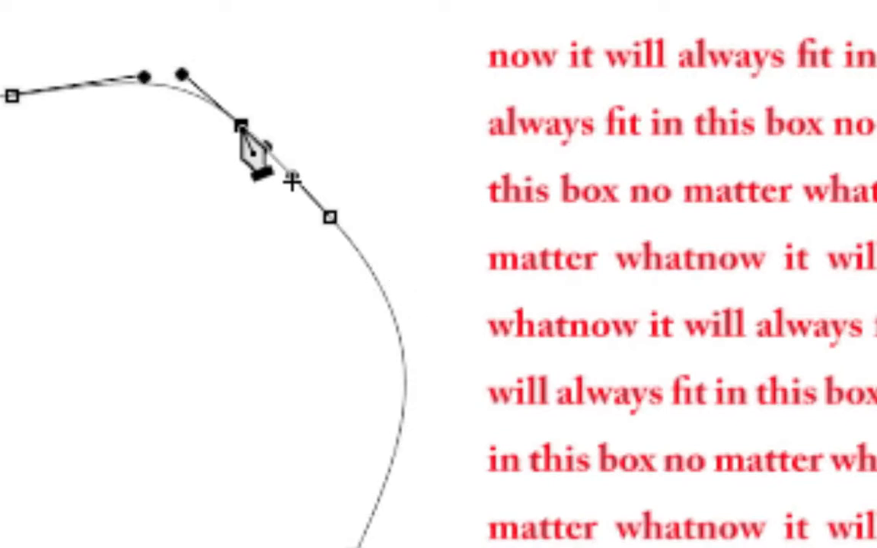
click(11, 94)
click(240, 124)
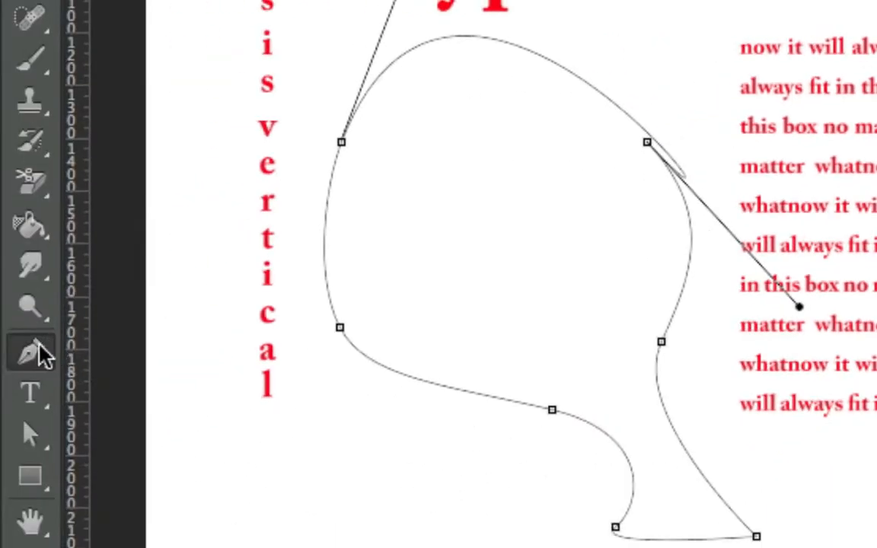
Using the Pen tool, adjust the upper-left and upper-right anchors' direction handles to form a clean rounded top on the path
click(38, 343)
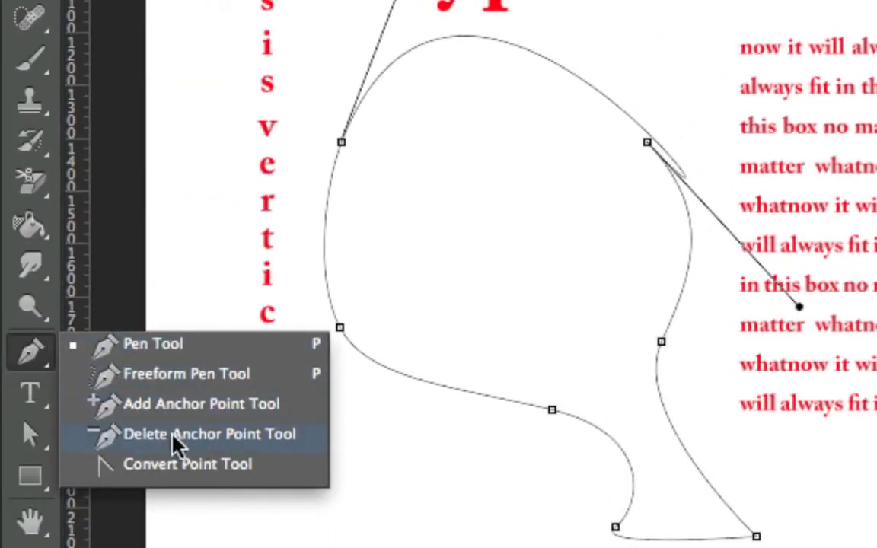
click(172, 344)
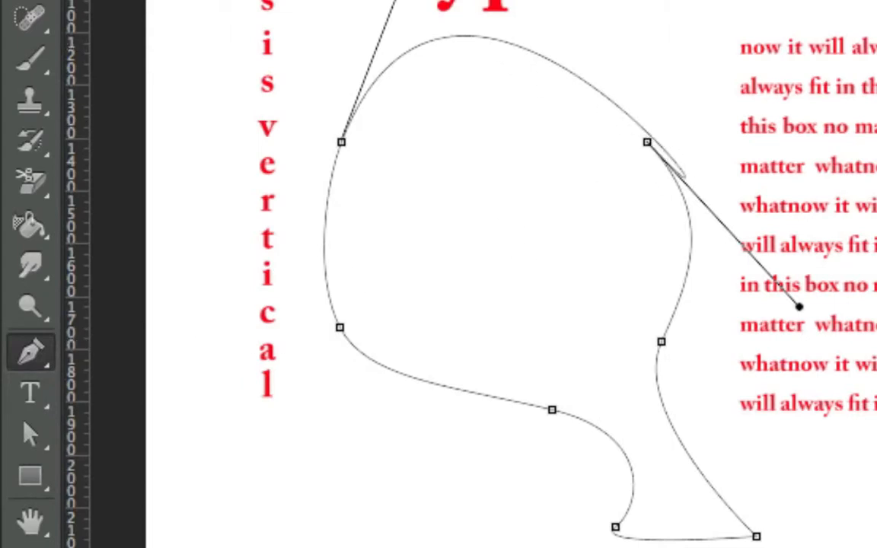
drag(396, 0, 445, 17)
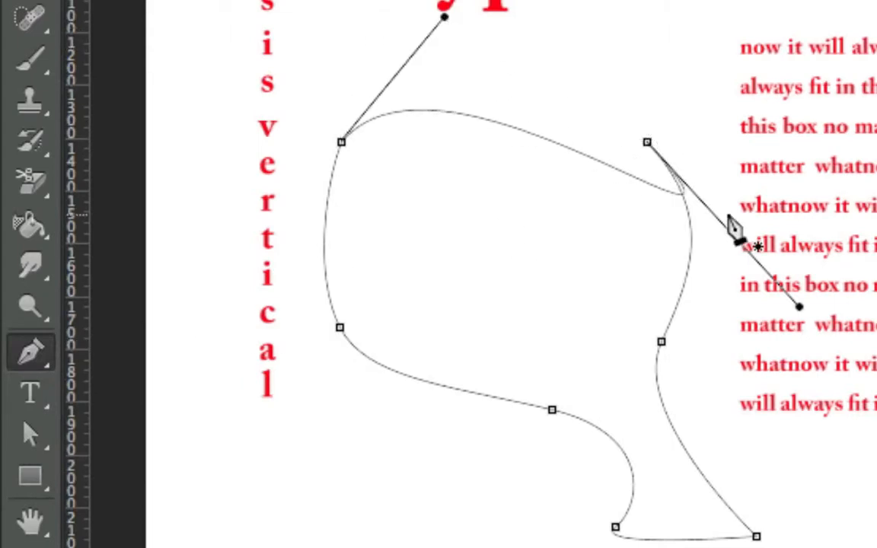
drag(649, 144, 599, 93)
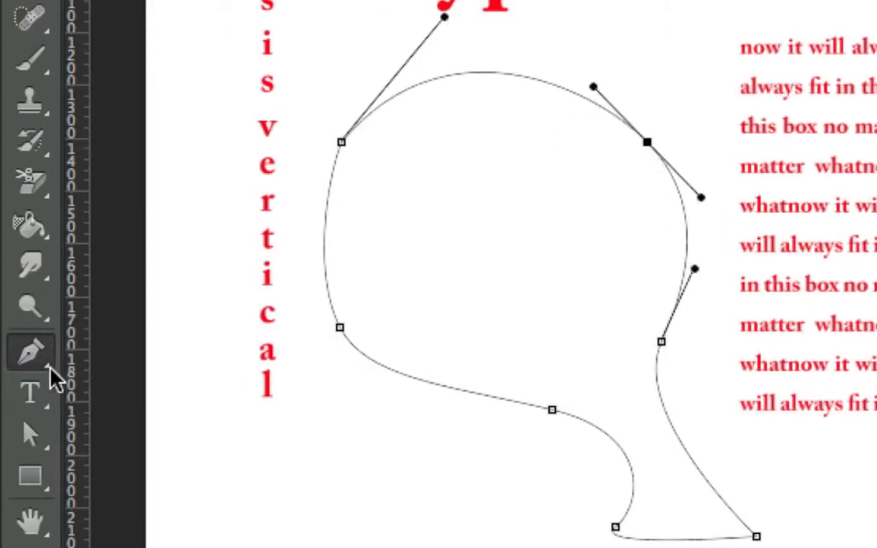
Try drawing loose freehand paths across the heading with the Freeform Pen tool, and undo them
click(53, 370)
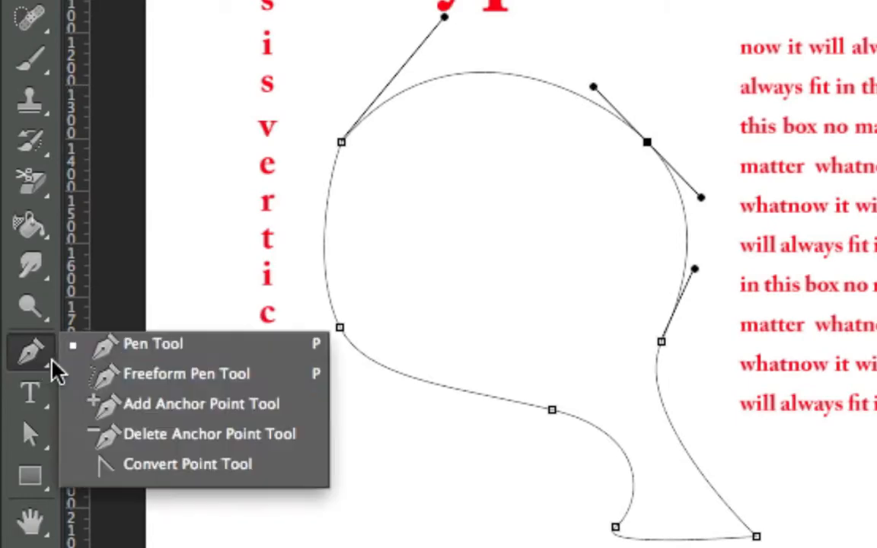
click(141, 376)
mouse_move(454, 104)
mouse_down()
mouse_move(541, 84)
mouse_move(401, 232)
mouse_move(450, 117)
mouse_move(396, 112)
mouse_up()
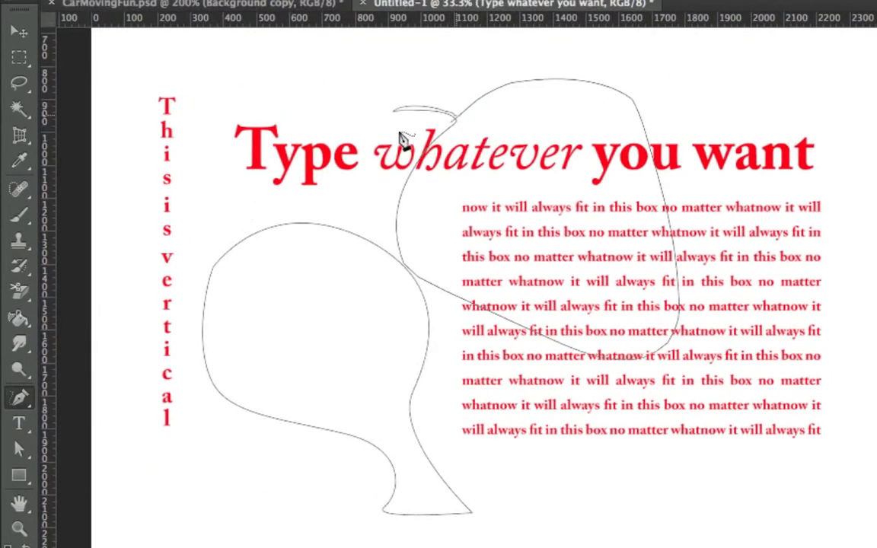
key(ctrl+z)
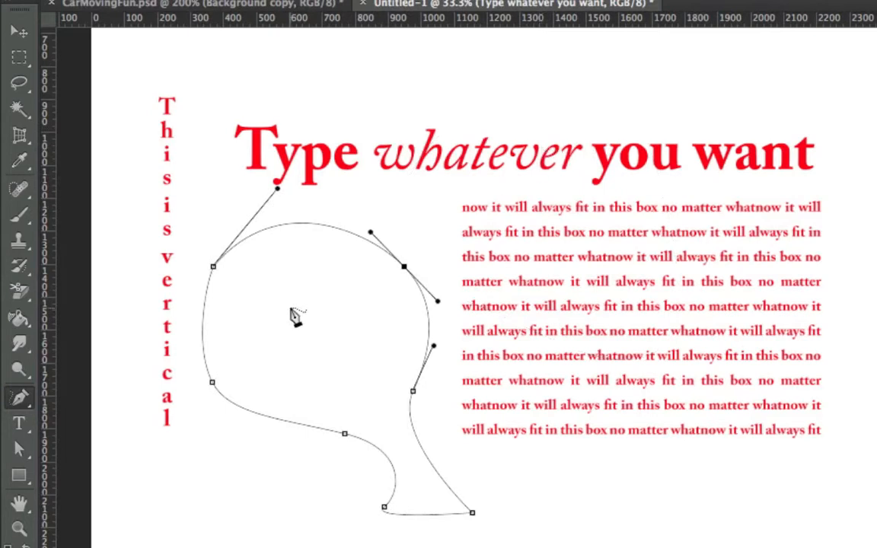
mouse_move(613, 125)
mouse_down()
mouse_move(673, 399)
mouse_move(603, 112)
mouse_up()
key(ctrl+z)
Look at the Convert Point tool, and with the Pen tool turn the path's upper-left anchor into a smooth point with opposing handles
drag(21, 402, 67, 403)
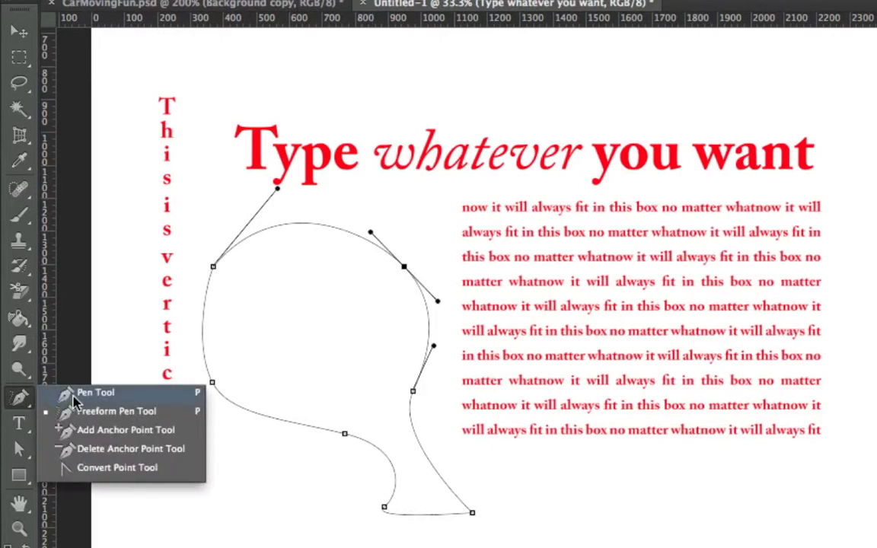
click(107, 469)
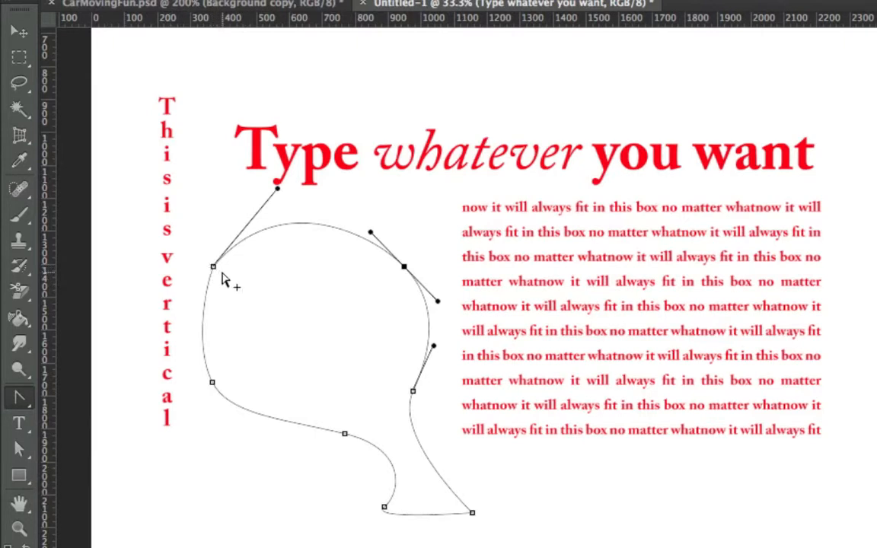
click(19, 396)
click(94, 393)
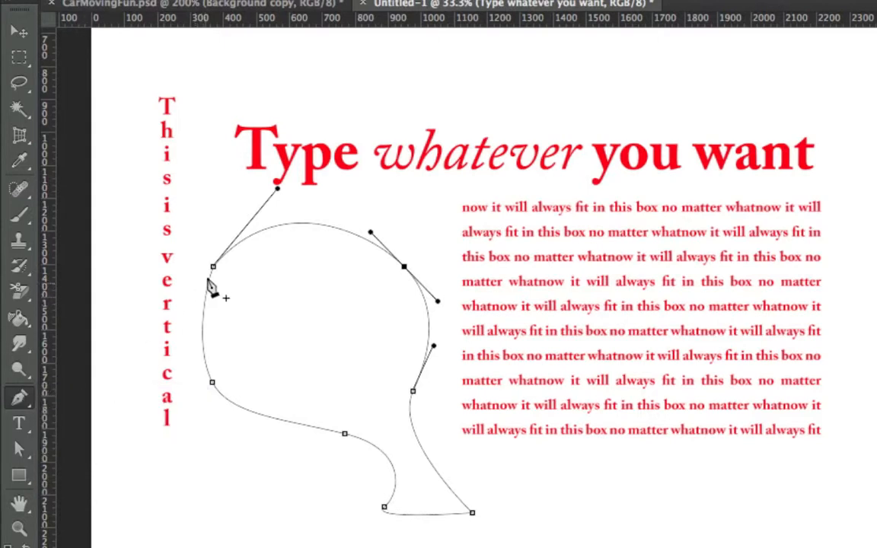
drag(214, 266, 180, 338)
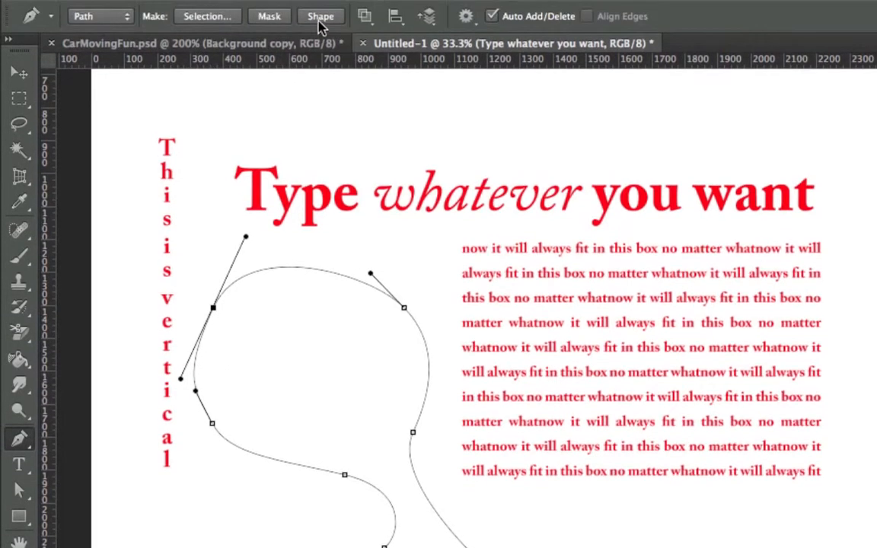
Try converting the path into a filled shape, and undo the conversion
click(320, 16)
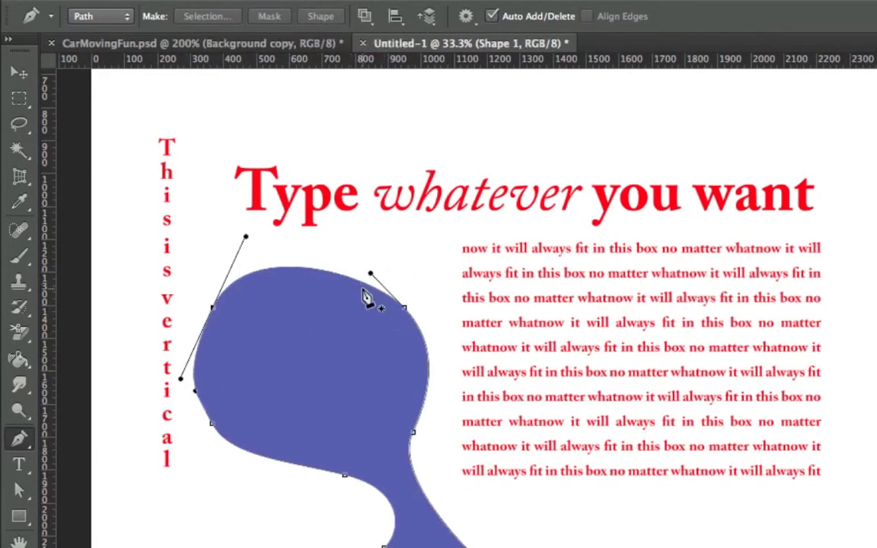
key(ctrl+z)
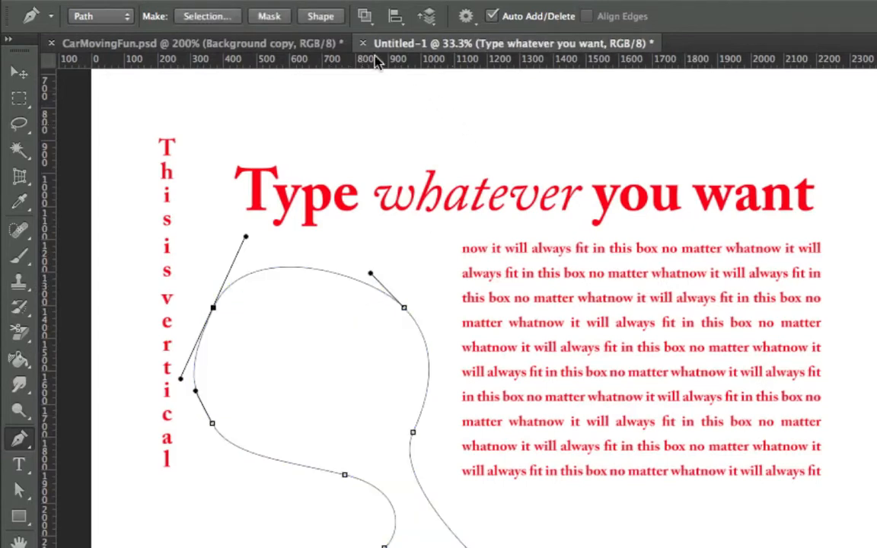
In CarMovingFun.psd, start a Pen path at the forehead and trace the left edge of the rider's face down to the chin
click(267, 44)
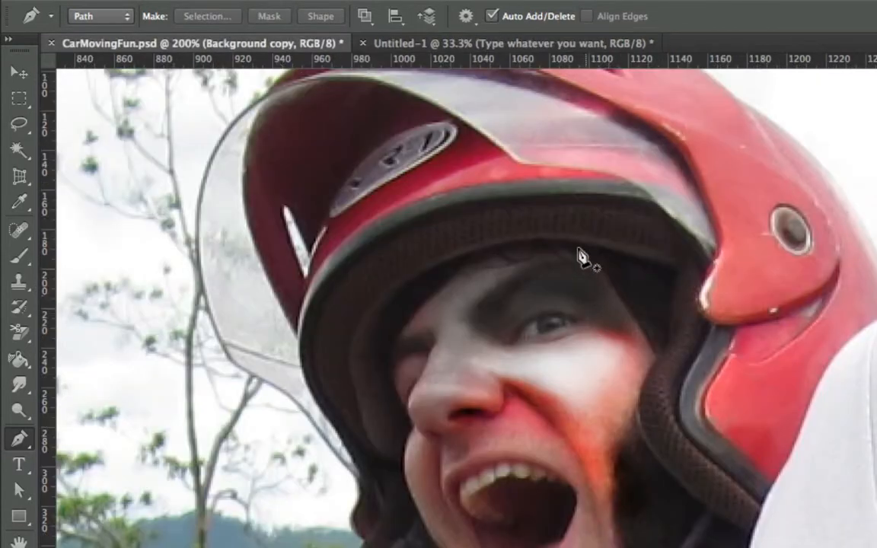
drag(575, 258, 532, 249)
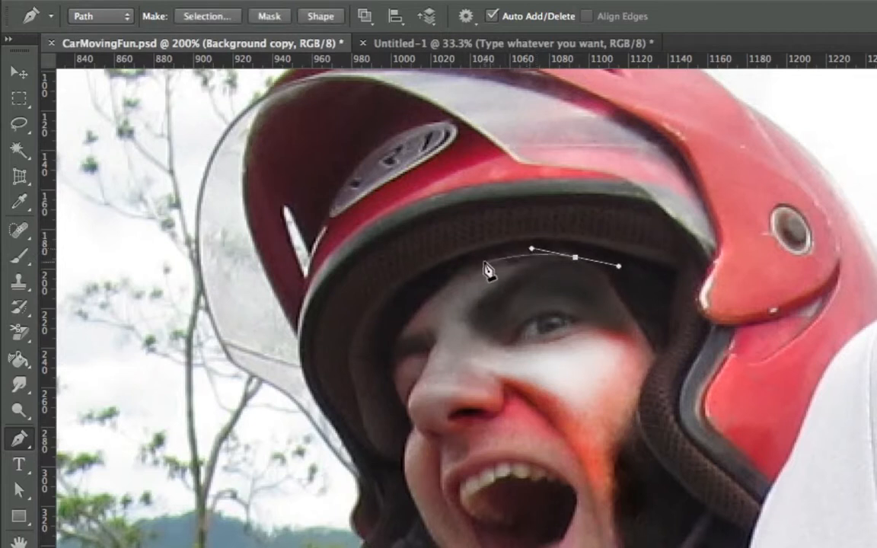
drag(478, 261, 451, 276)
drag(419, 310, 404, 469)
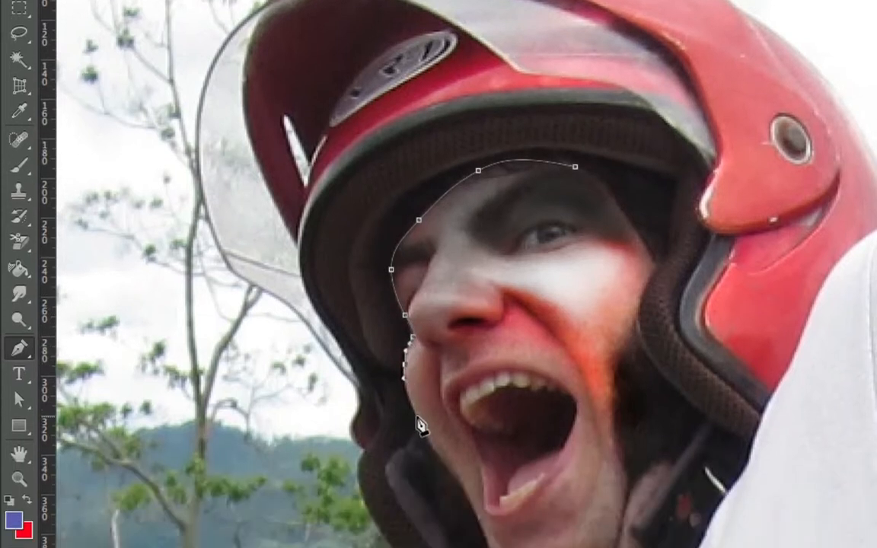
drag(416, 508, 424, 522)
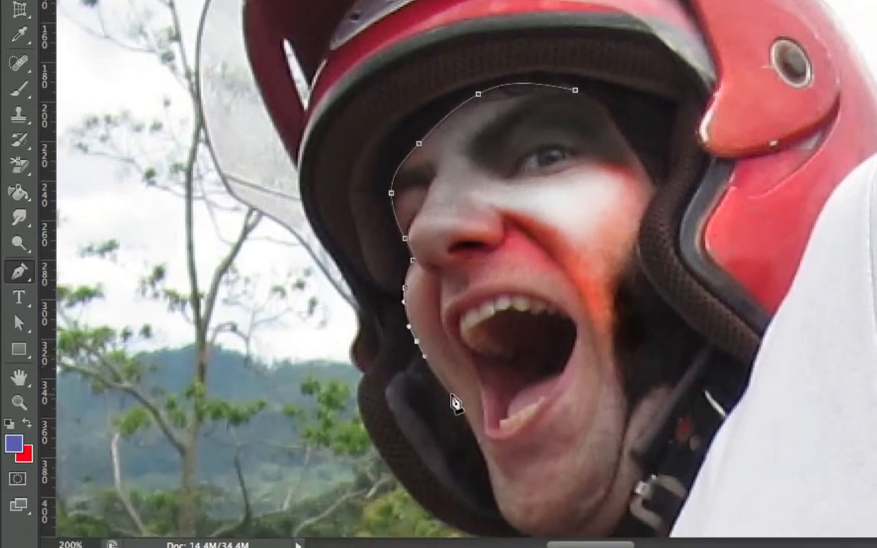
drag(452, 400, 546, 470)
Continue the path from the chin up along the helmet strap and right cheek, closing it at the forehead starting point
click(573, 462)
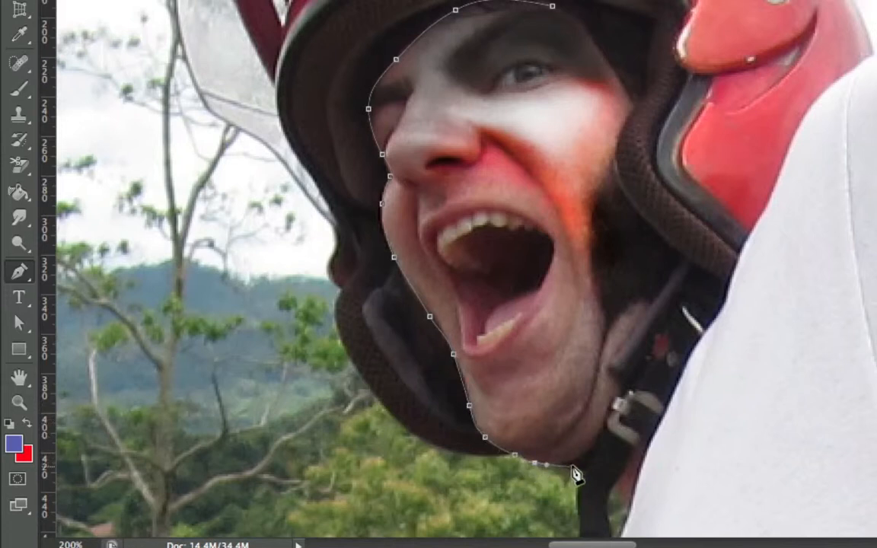
click(667, 331)
click(660, 208)
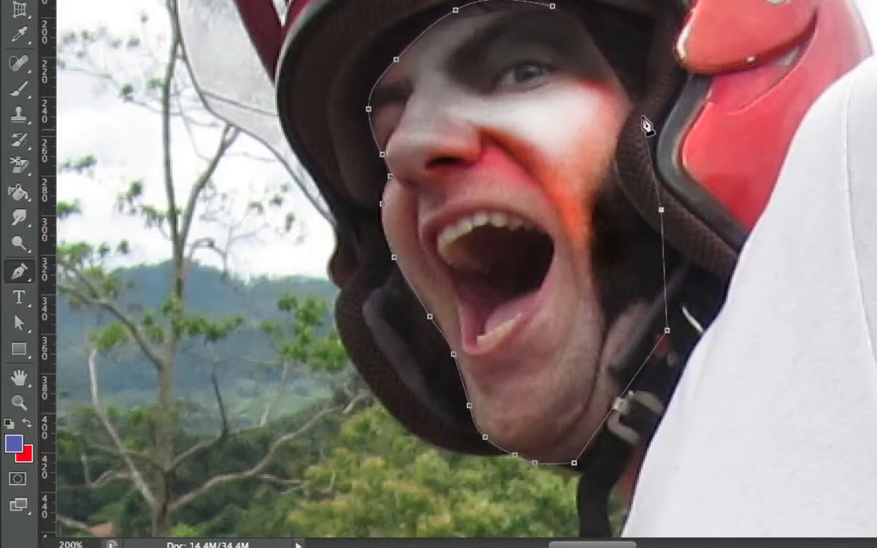
drag(635, 103, 615, 66)
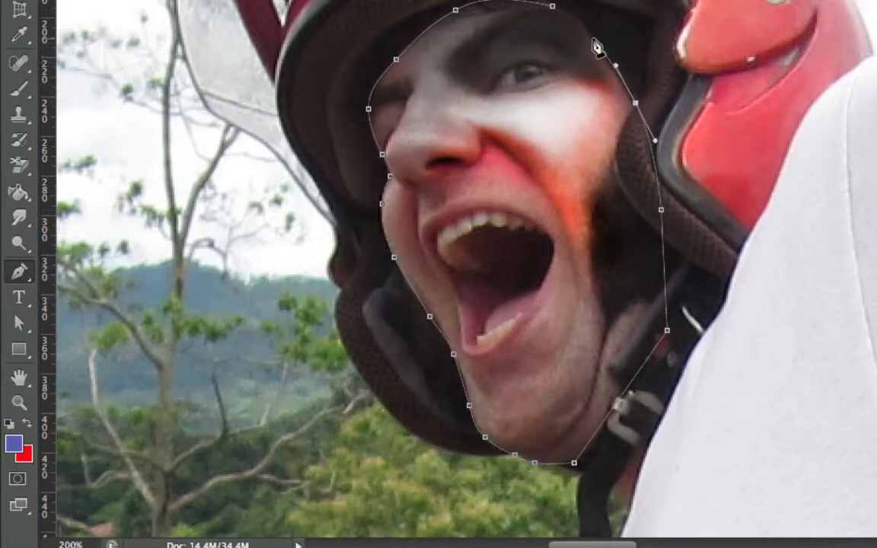
click(554, 7)
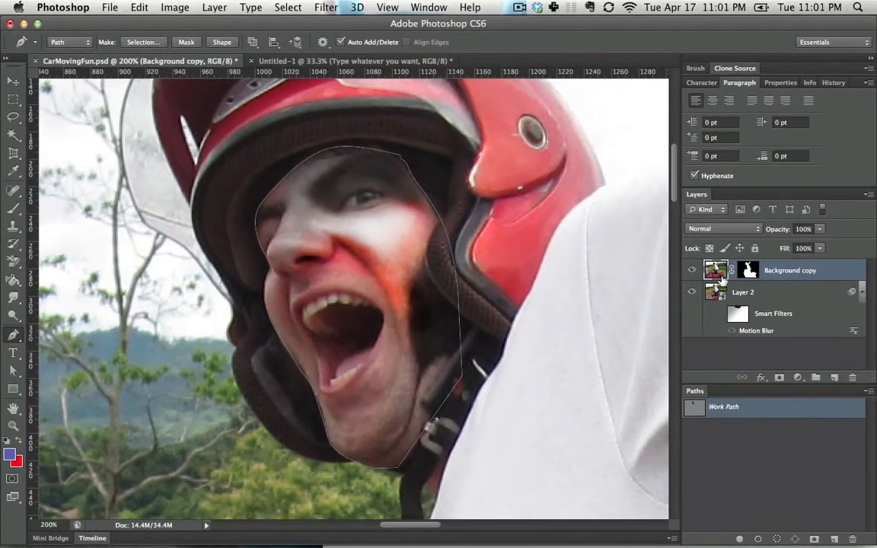
Delete the existing layer mask from Background copy and make a vector mask from the face path
drag(721, 280, 852, 378)
click(391, 214)
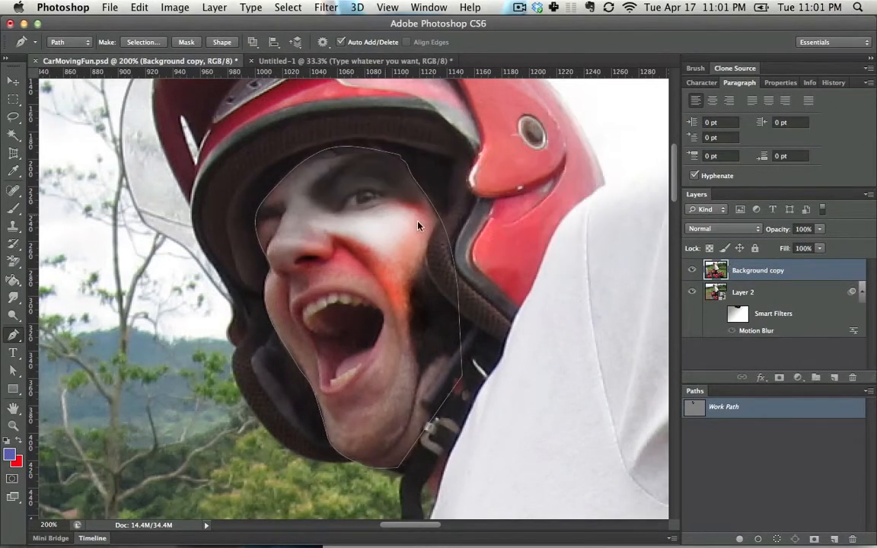
click(185, 43)
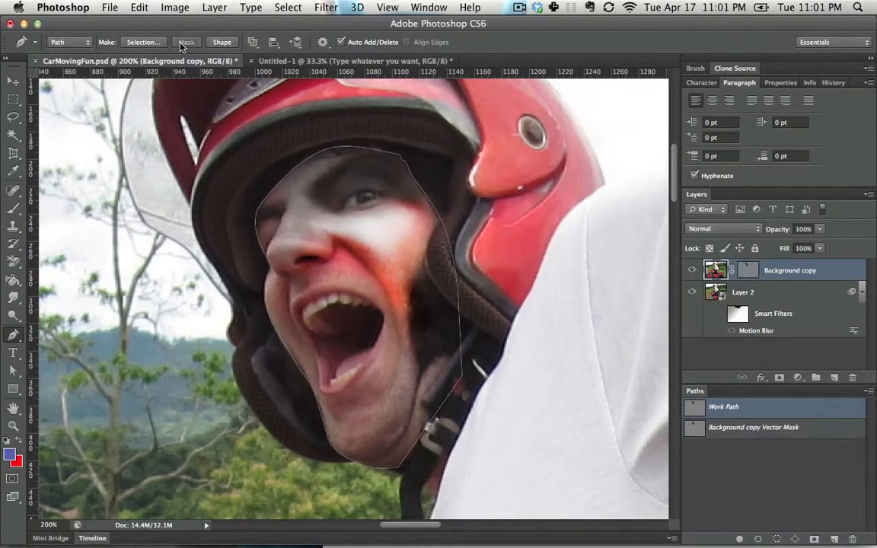
Hide Layer 2 and reshape the Work Path along the forehead by pulling two of its upper anchor points outward
click(691, 292)
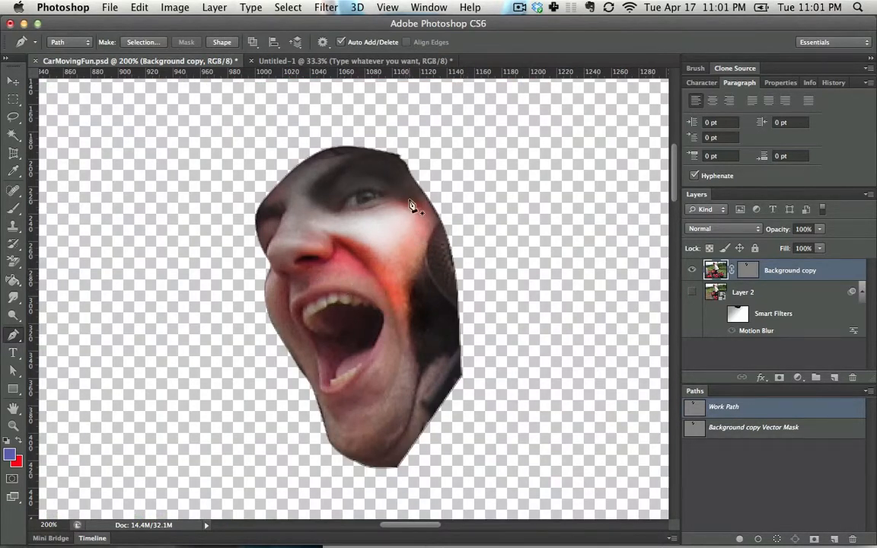
super+click(396, 154)
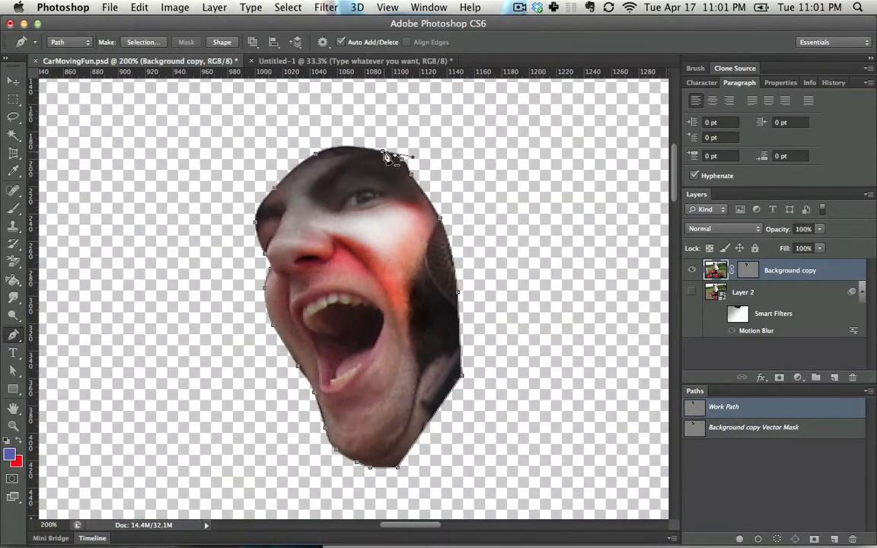
drag(383, 155, 359, 124)
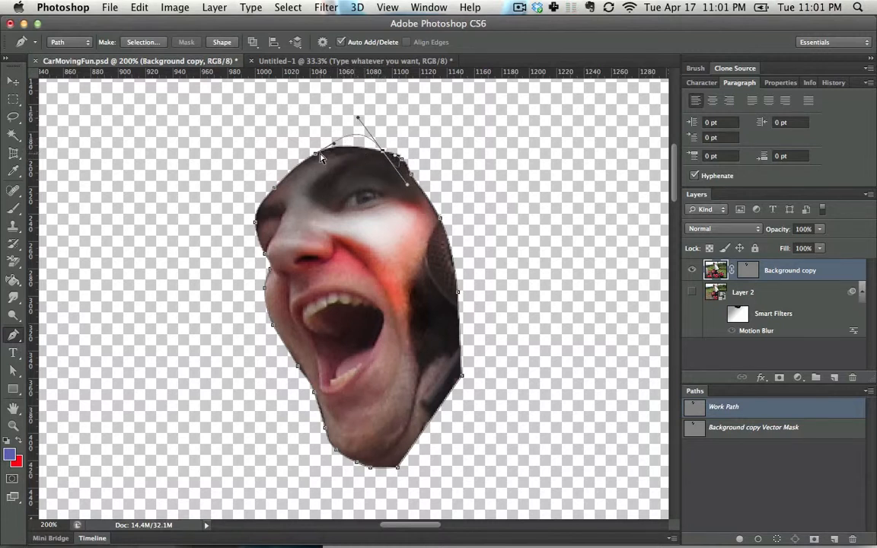
drag(320, 155, 279, 120)
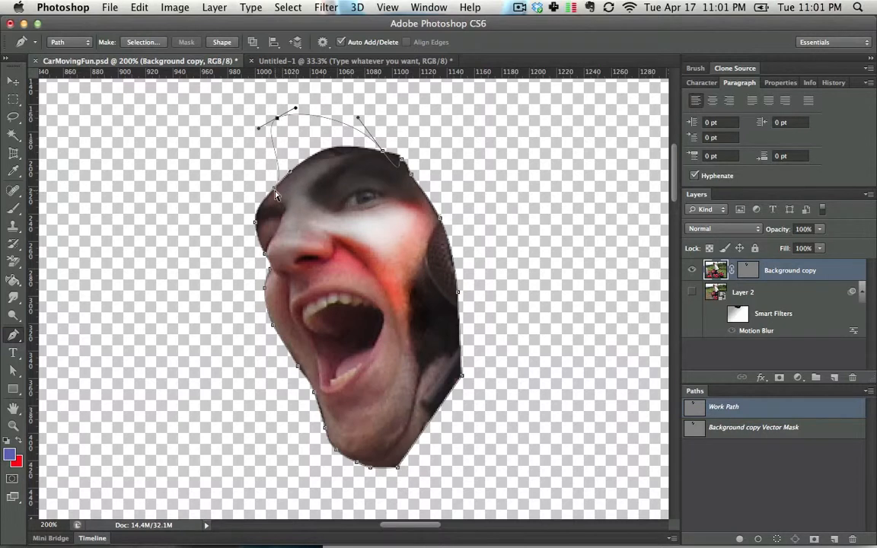
Toggle Background copy's vector mask off and on, and try moving the mask's upper forehead anchor point upward
click(745, 272)
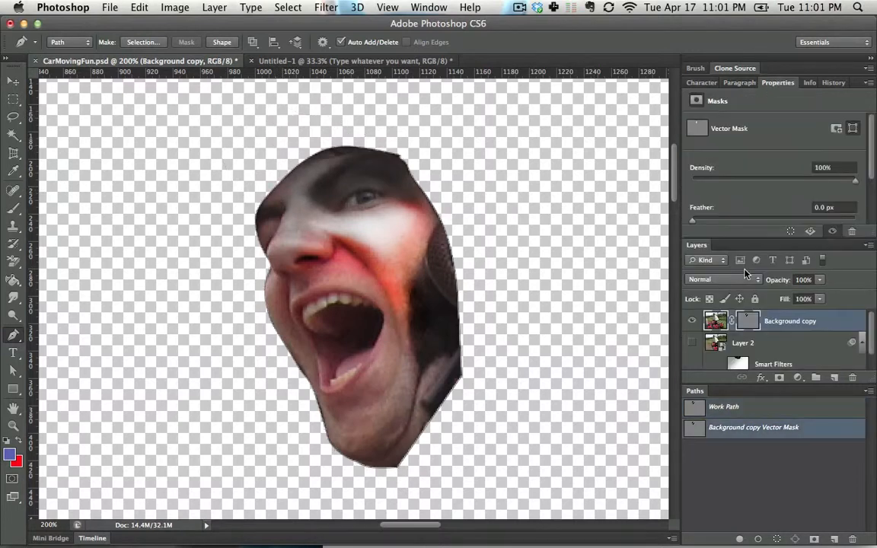
shift+click(749, 321)
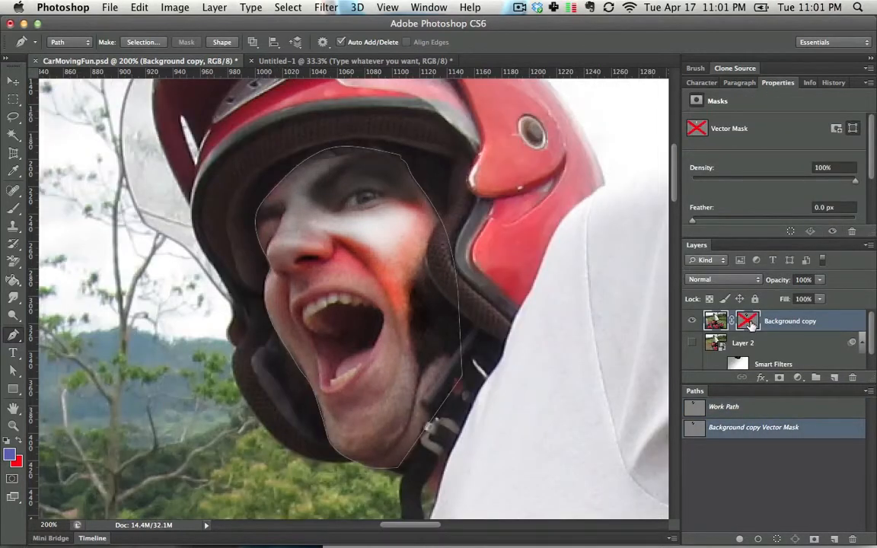
shift+click(750, 324)
shift+click(750, 323)
shift+click(751, 323)
ctrl+click(385, 157)
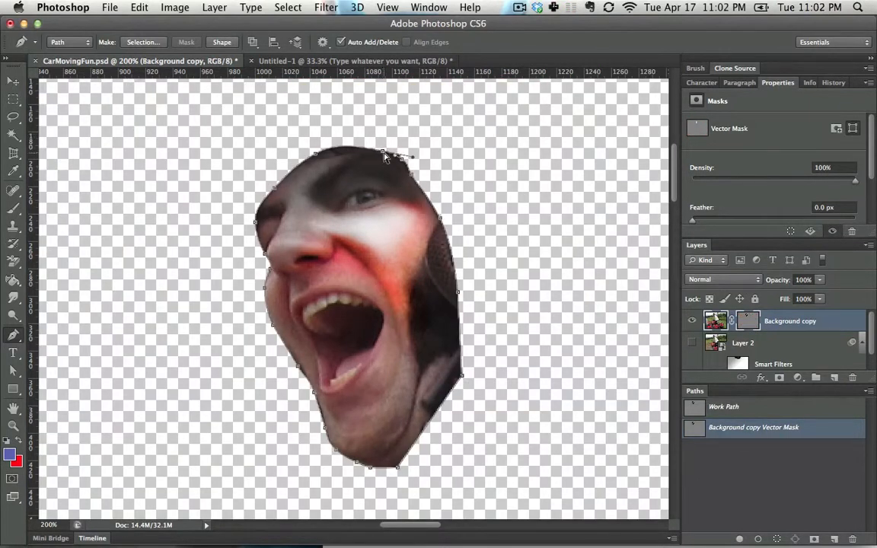
drag(384, 153, 381, 111)
Undo the path and mask edits back to before Background copy's original layer mask was deleted
key(super+z)
key(alt+super+z)
key(alt+super+z)
key(alt+super+z)
key(alt+super+z)
key(alt+super+z)
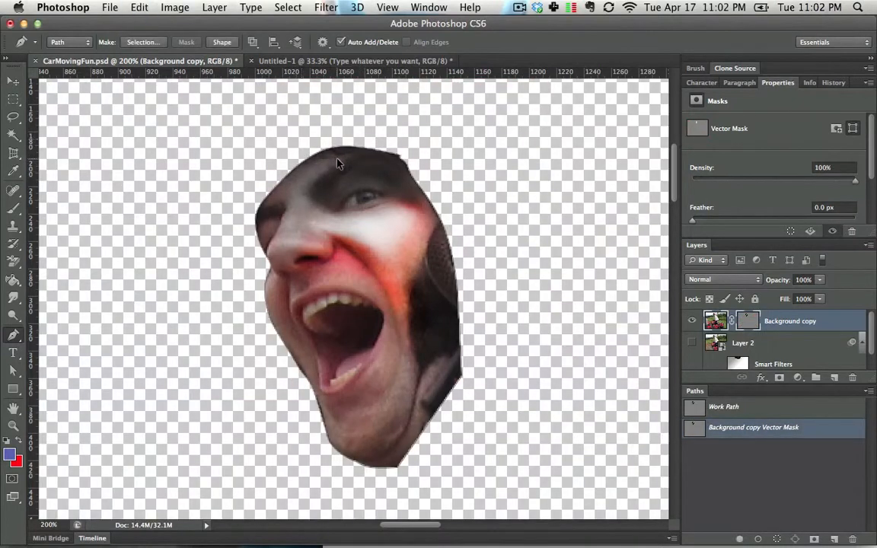
key(alt+super+z)
key(alt+super+z)
key(alt+super+z)
key(alt+super+z)
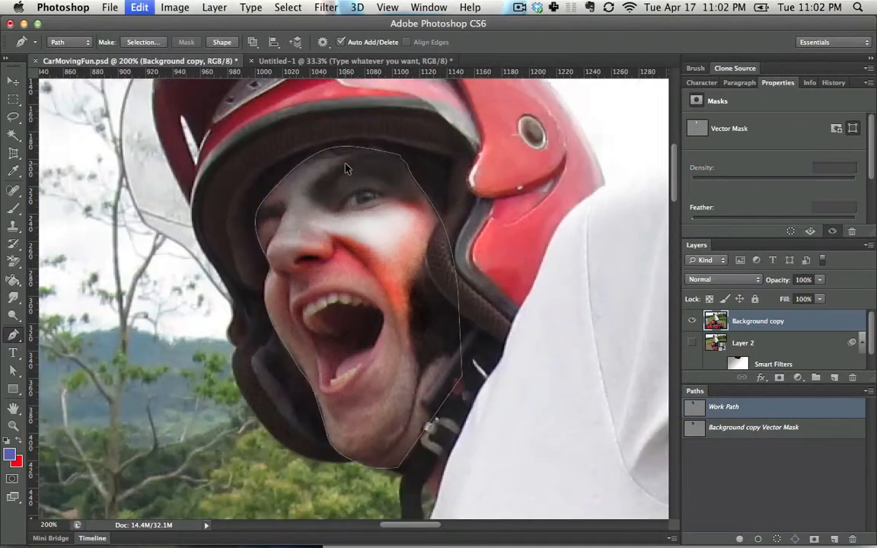
Make a new anti-aliased selection from the face path with a feather radius of 0 pixels
click(144, 44)
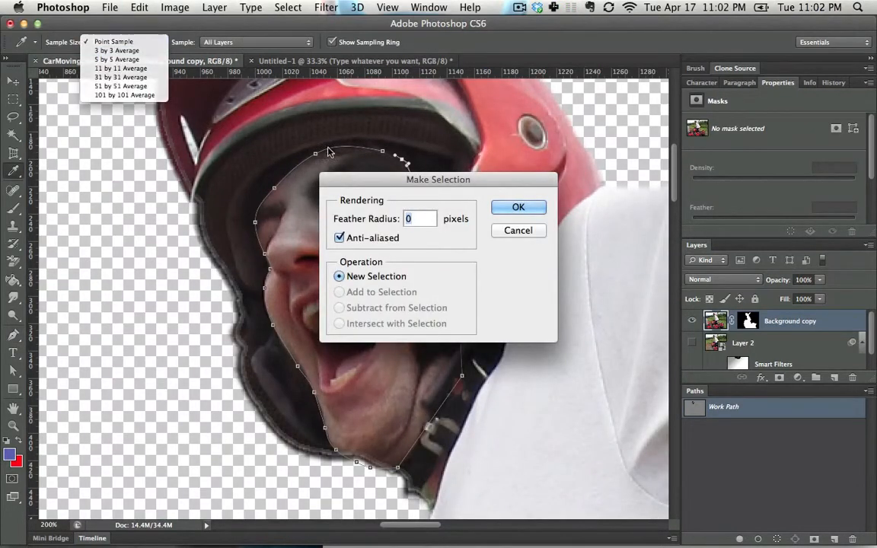
key(Return)
click(383, 152)
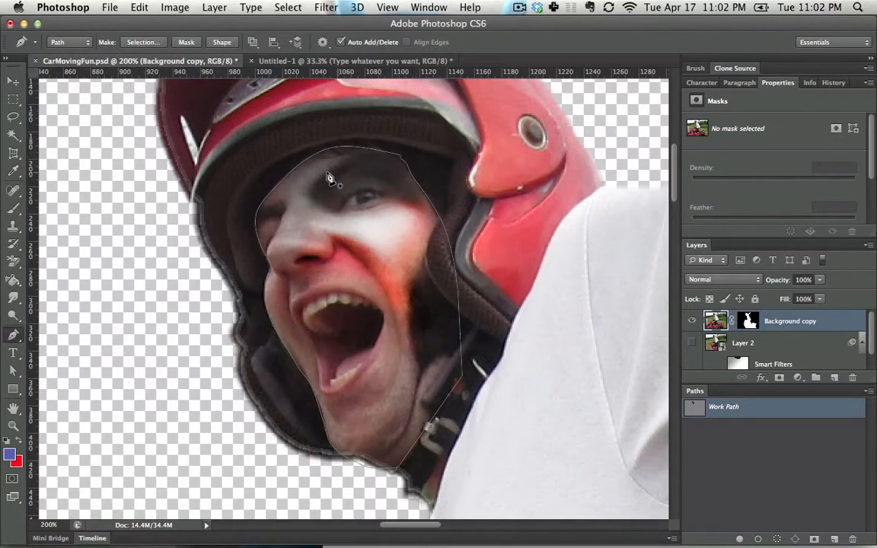
click(145, 43)
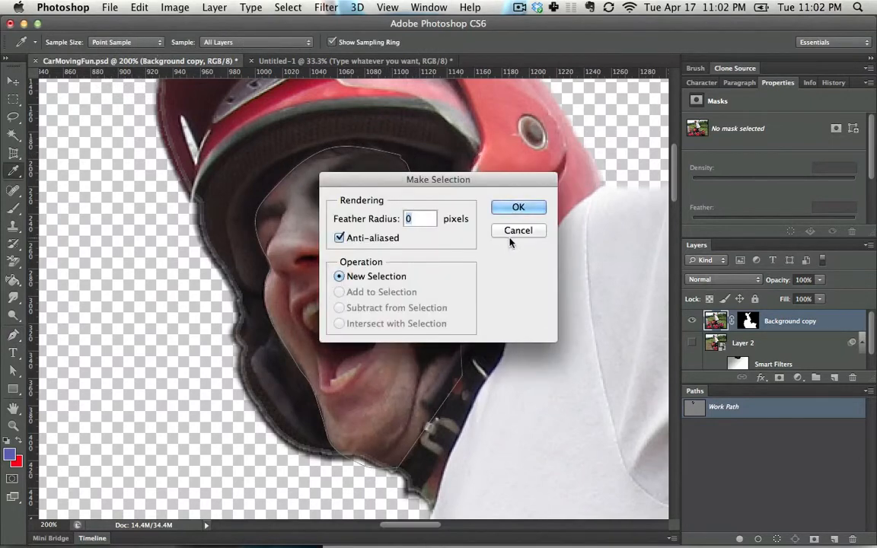
click(516, 207)
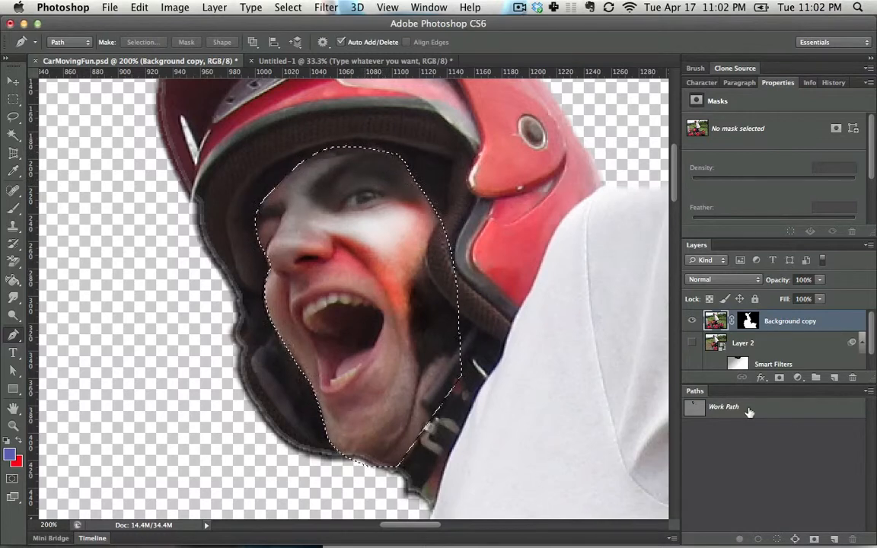
Select the Work Path and save it as a permanent path, undoing and redoing the save once
click(716, 408)
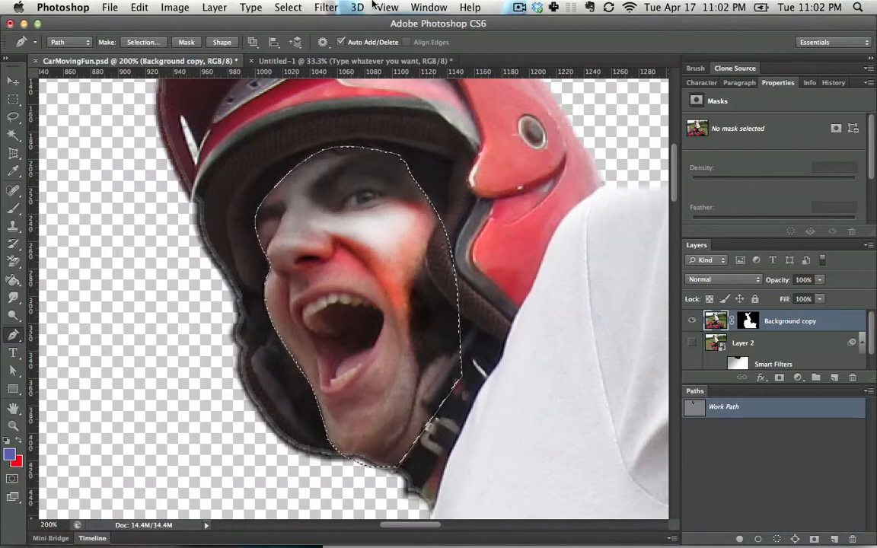
click(429, 7)
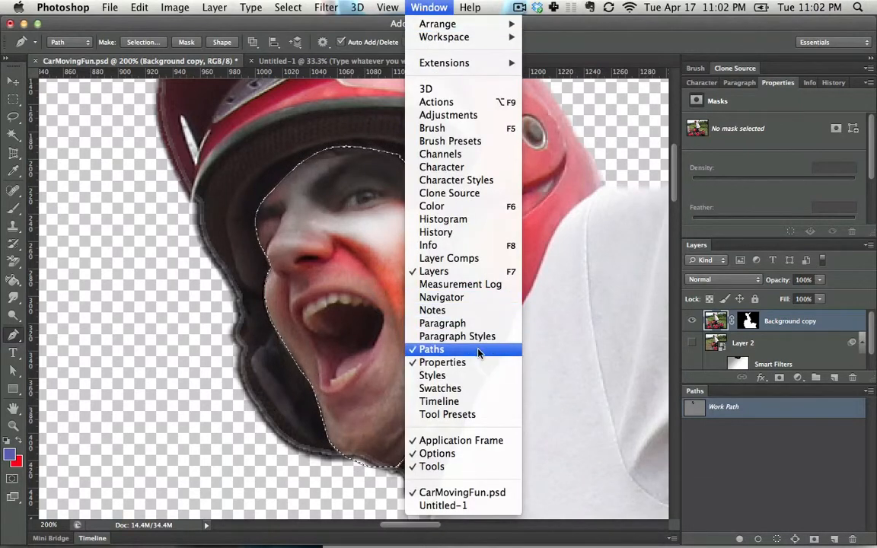
click(436, 7)
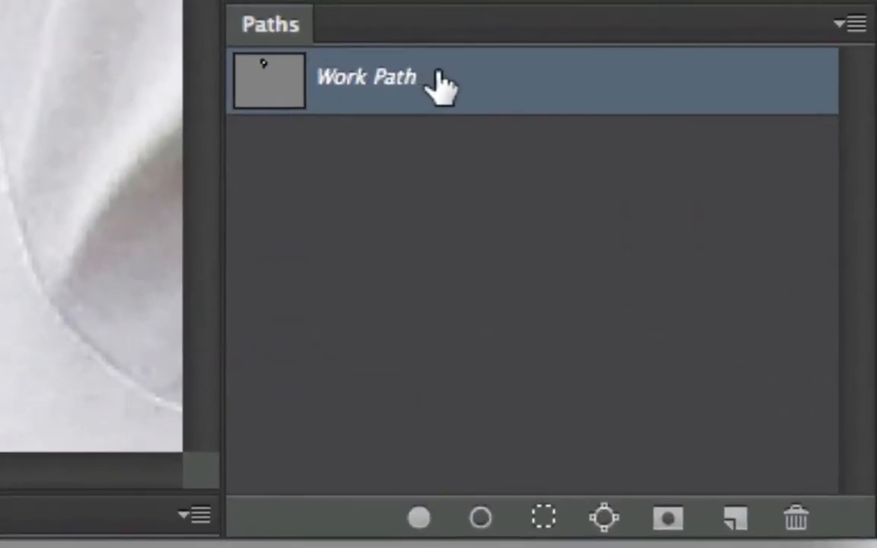
drag(531, 181, 734, 519)
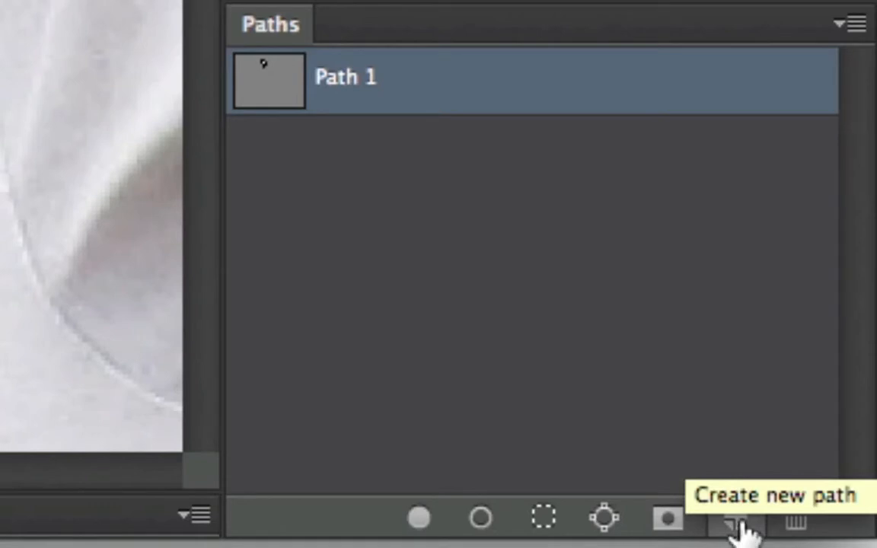
key(super+z)
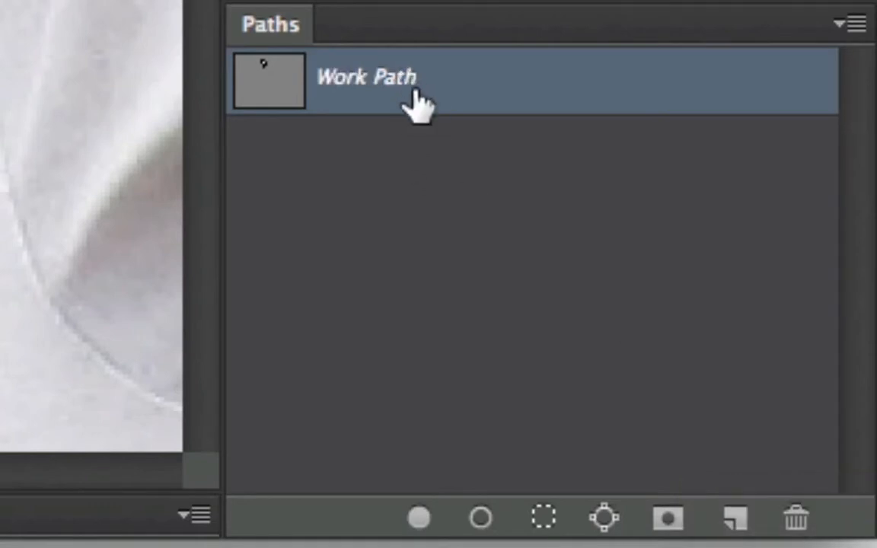
key(super+z)
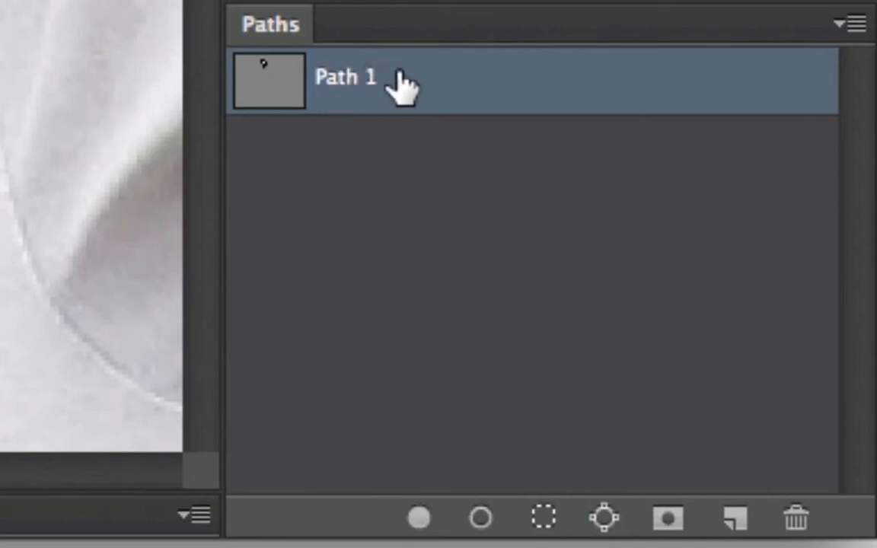
Duplicate the saved path and rename the copy Face Path
drag(434, 88, 744, 516)
double_click(406, 146)
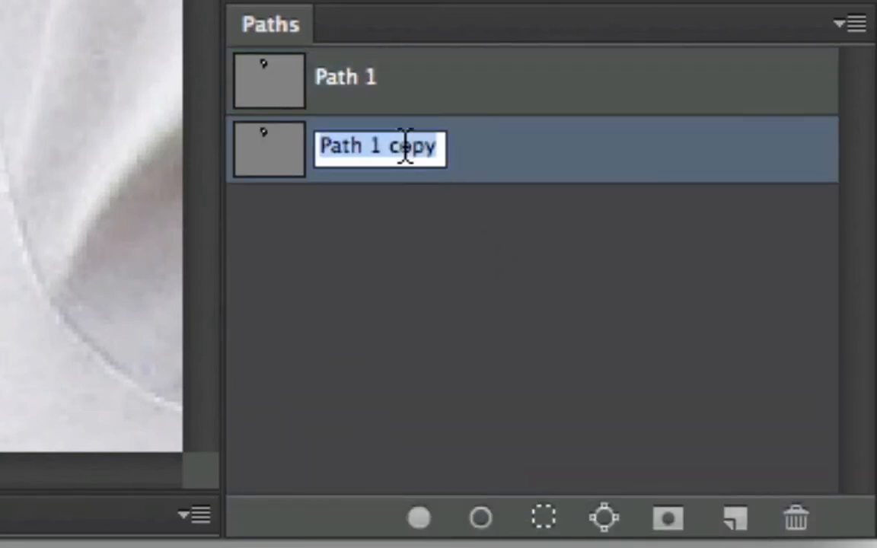
text(Face Path)
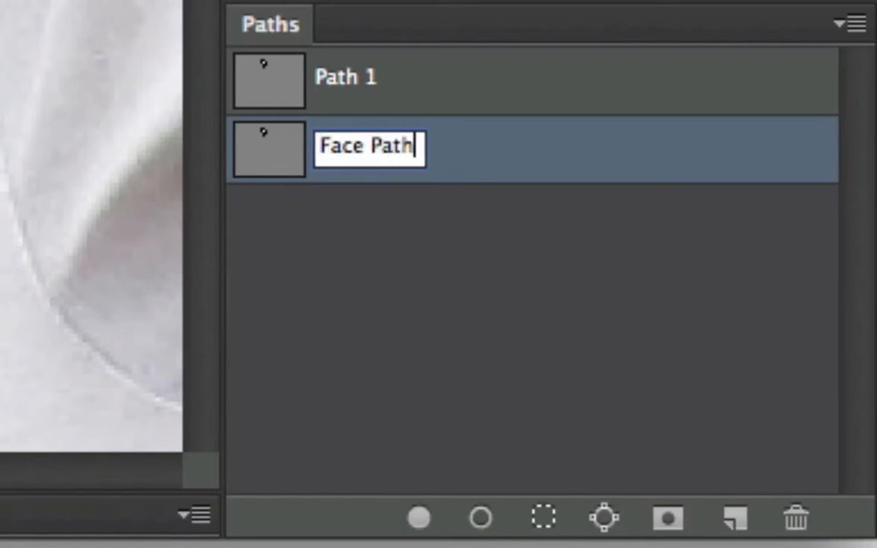
key(Return)
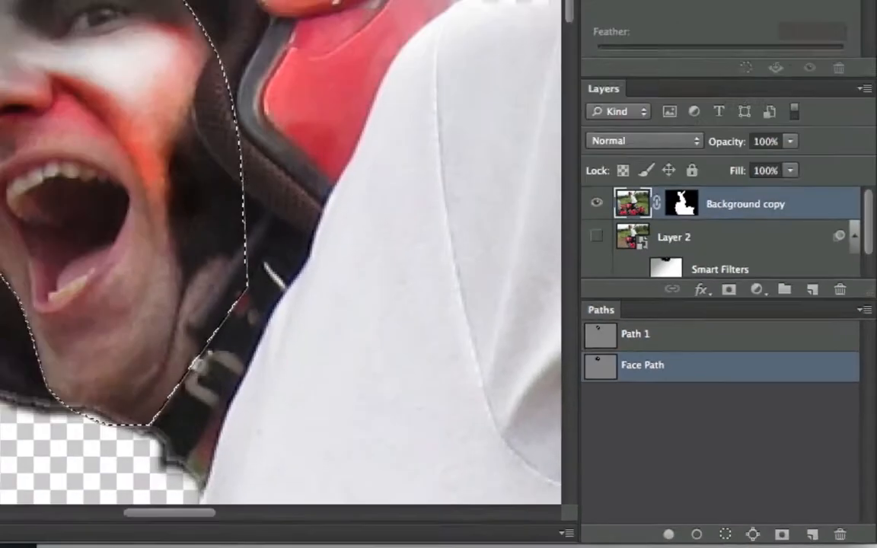
Add a closed four-point curved subpath to Face Path in the transparent area left of the helmet, and adjust its left anchor's direction handle
drag(90, 227, 186, 219)
drag(191, 241, 202, 289)
drag(180, 320, 131, 335)
click(87, 264)
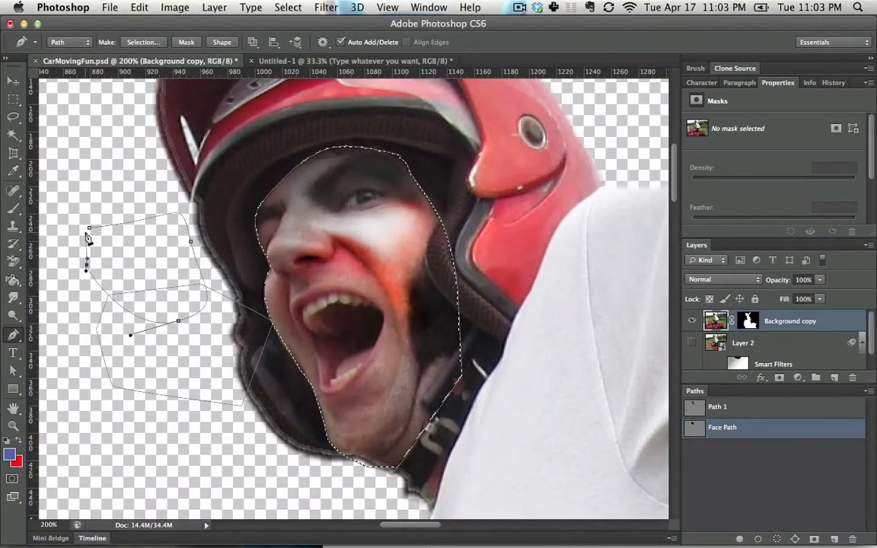
click(90, 228)
drag(87, 264, 80, 223)
right_click(86, 266)
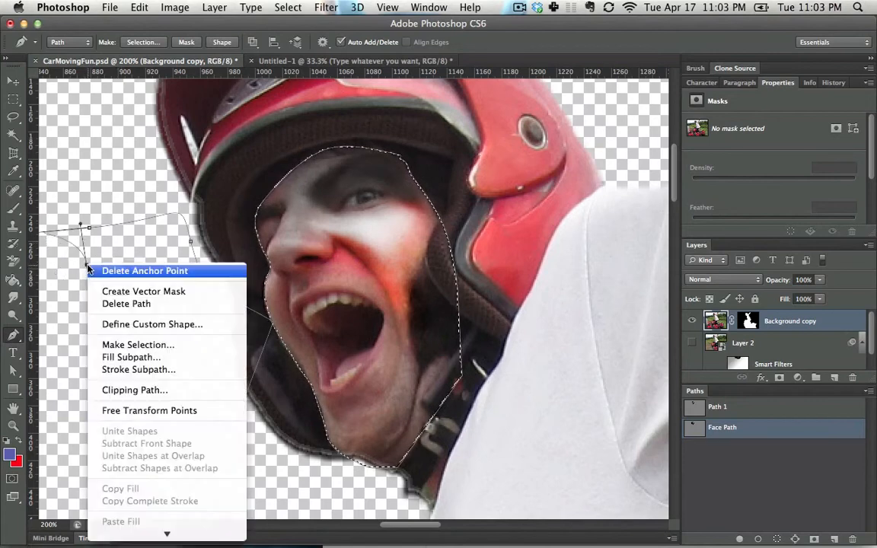
click(183, 237)
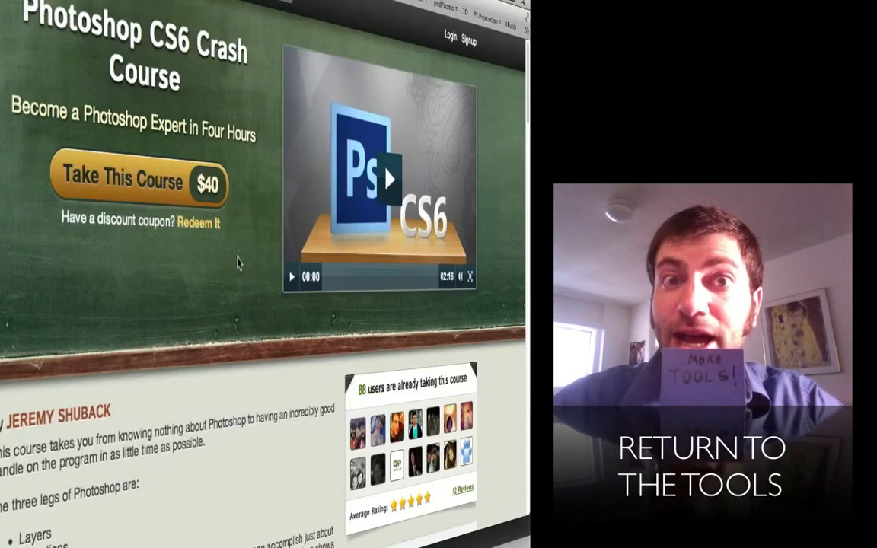
scroll(237, 263, down, 2)
scroll(236, 262, down, 8)
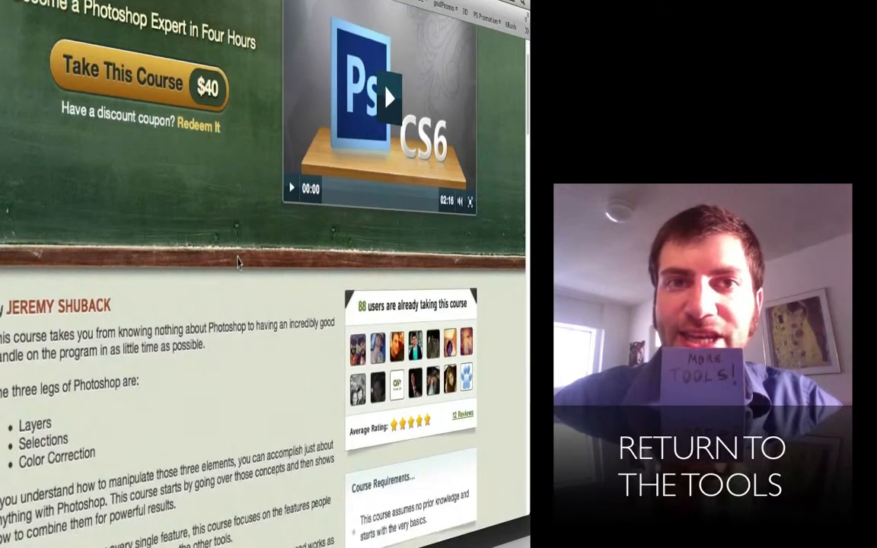
scroll(237, 262, down, 3)
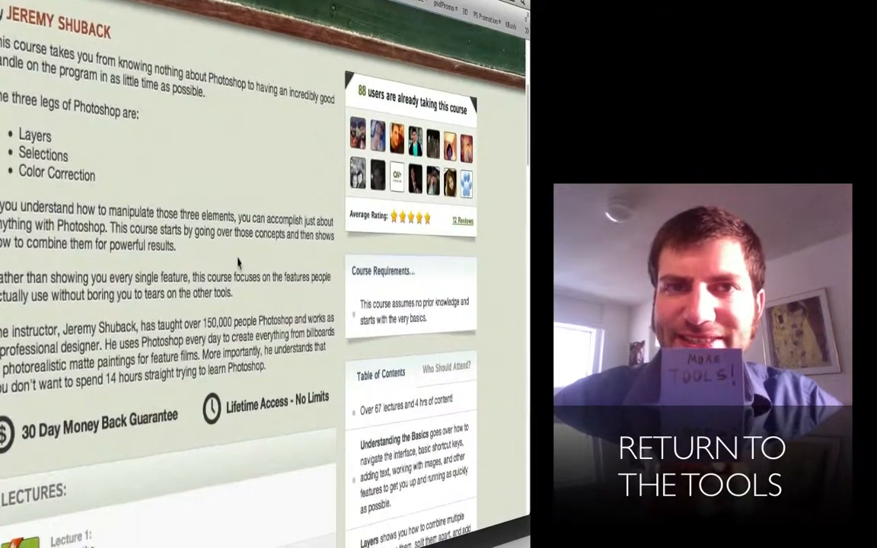